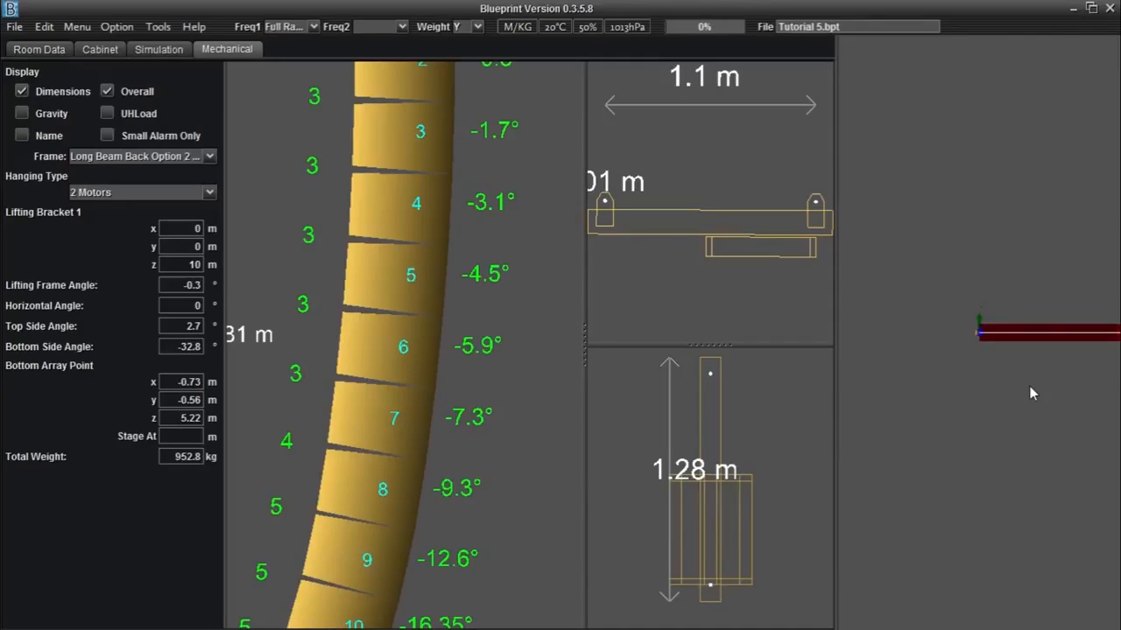
Step: Zoom and pan the mechanical views to examine the hanging array and its rigging frame
scroll(475, 342, "down", 1)
scroll(475, 343, "up", 1)
scroll(646, 285, "down", 1)
scroll(646, 286, "up", 1)
scroll(738, 455, "down", 1)
scroll(738, 455, "up", 1)
scroll(951, 430, "down", 1)
scroll(952, 432, "up", 1)
left_click_drag(969, 409, 895, 382)
left_click_drag(782, 311, 759, 288)
left_click_drag(757, 434, 785, 441)
mouse_move(562, 386)
left_mouse_down()
mouse_move(557, 378)
mouse_move(563, 392)
left_mouse_up()
scroll(552, 384, "down", 3)
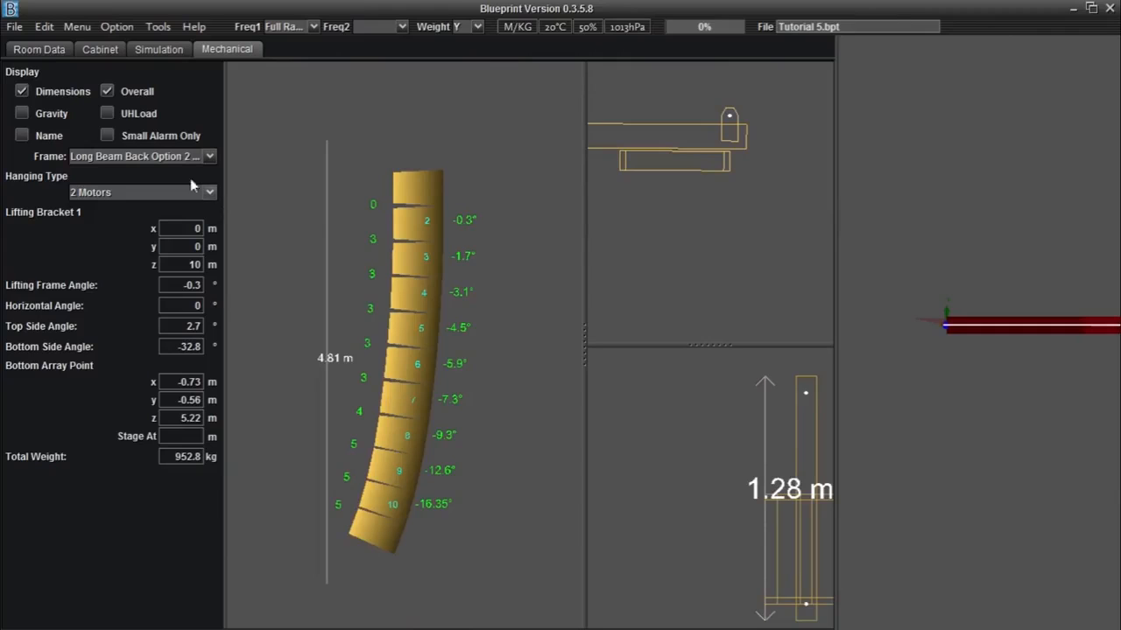
Step: Turn on the Dimensions, Overall and Gravity display options in the mechanical view
left_click(22, 92)
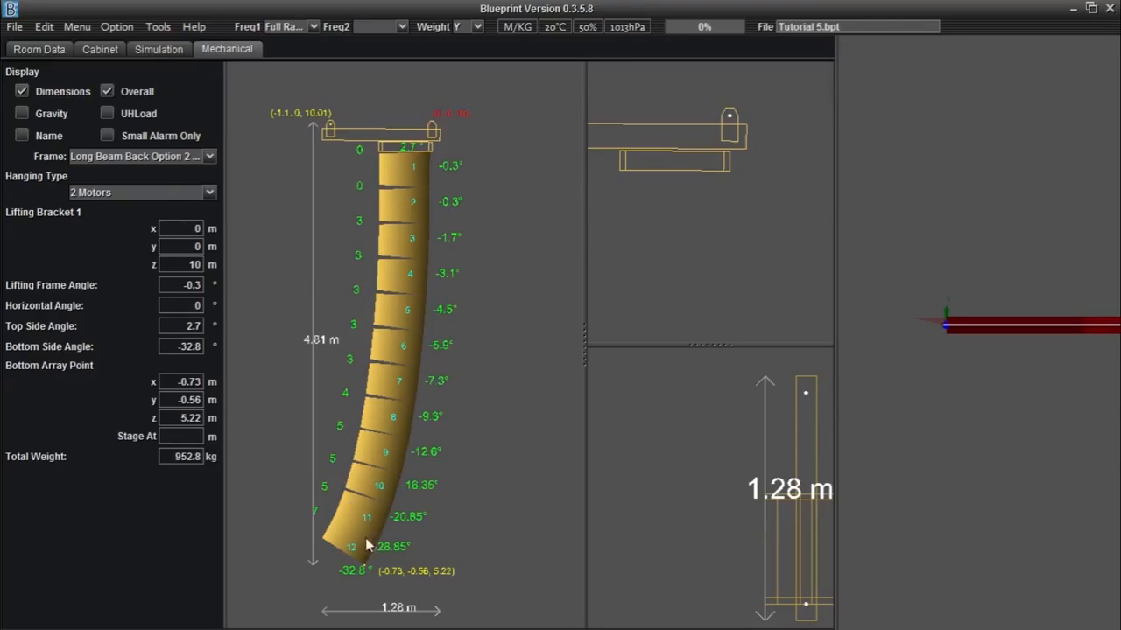
left_click(110, 90)
left_click(110, 91)
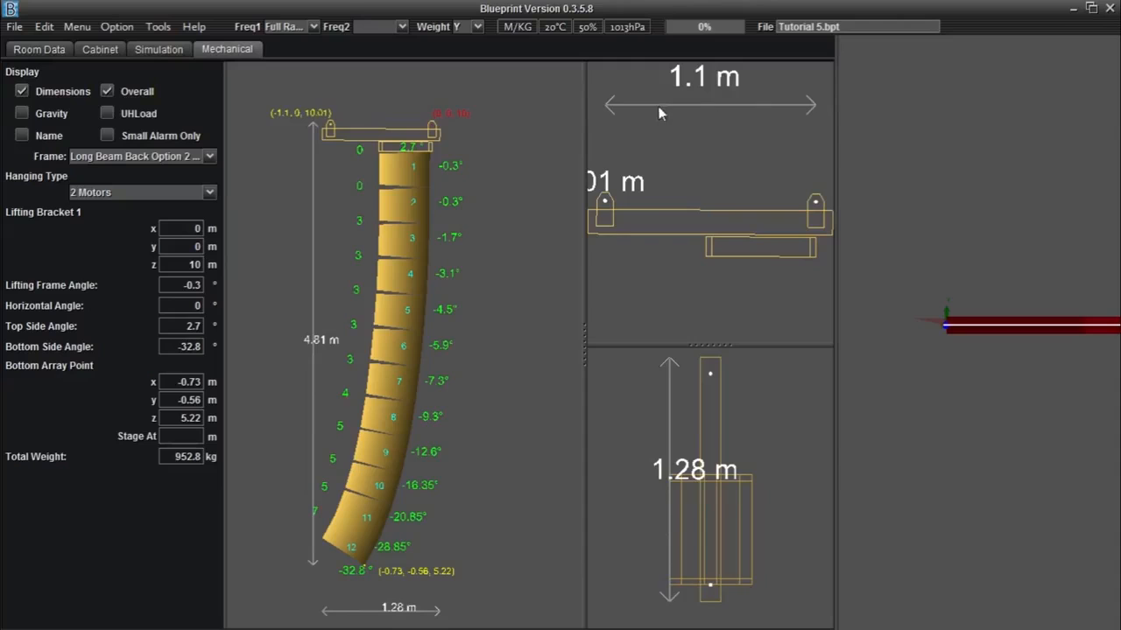
left_click(22, 113)
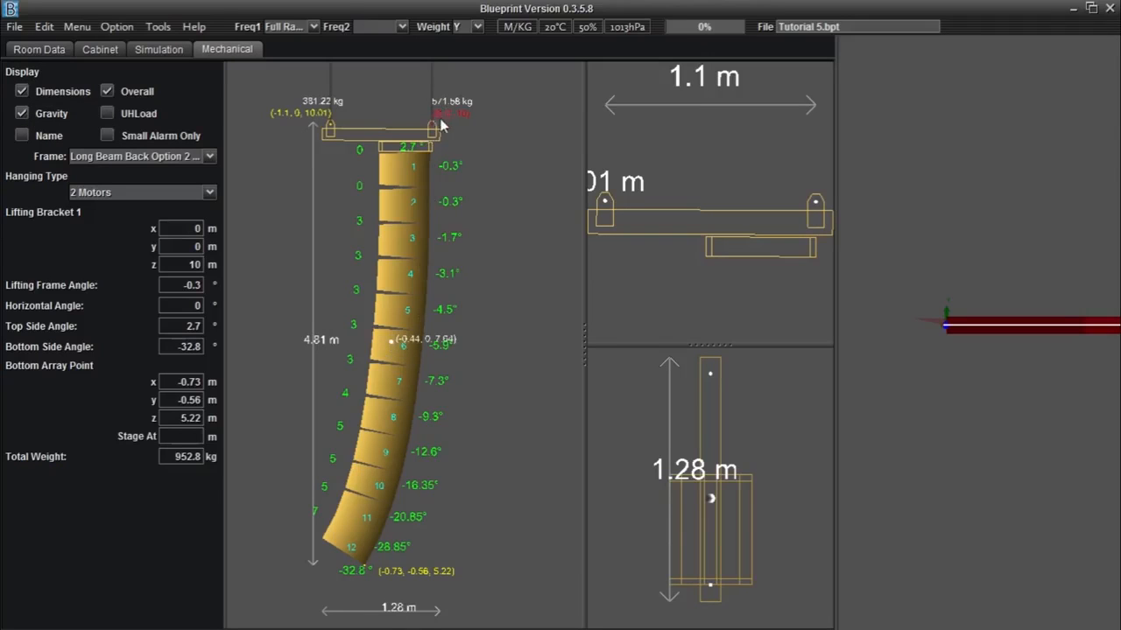
Step: Inspect the Hanging Type options, keeping 2.Motors selected, and the UHLoad display option
scroll(430, 108, "down", 1)
scroll(445, 228, "up", 1)
left_click_drag(449, 226, 488, 292)
left_click(178, 190)
left_click(168, 203)
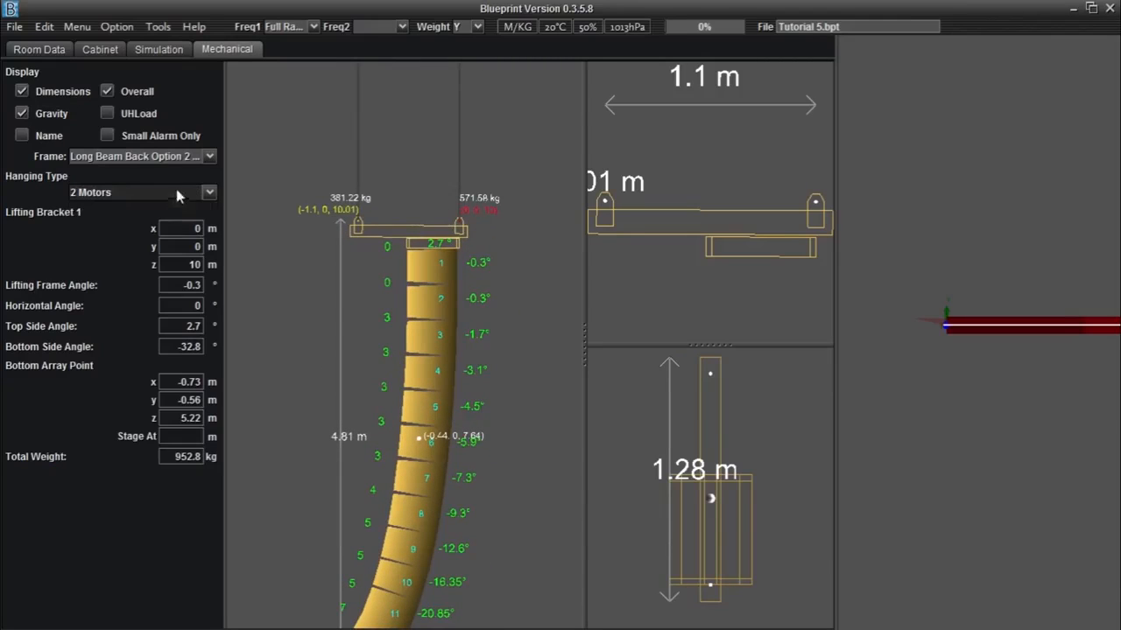
left_click(106, 113)
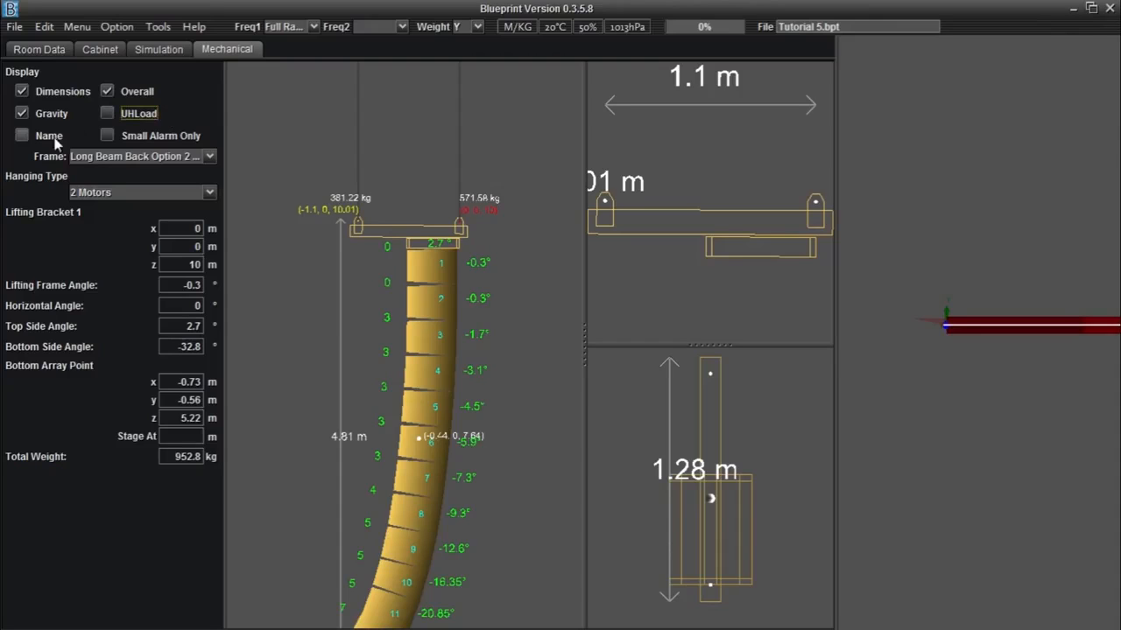
Step: Turn on the Name display option to label each cabinet in the array
left_click(22, 136)
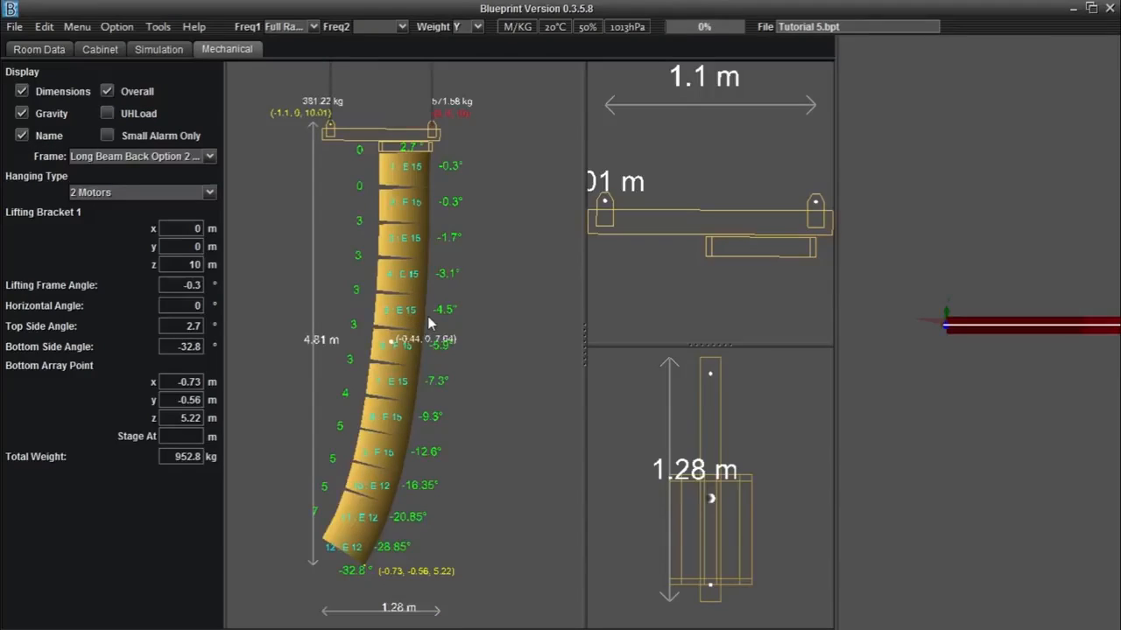
left_click(107, 138)
left_click(107, 137)
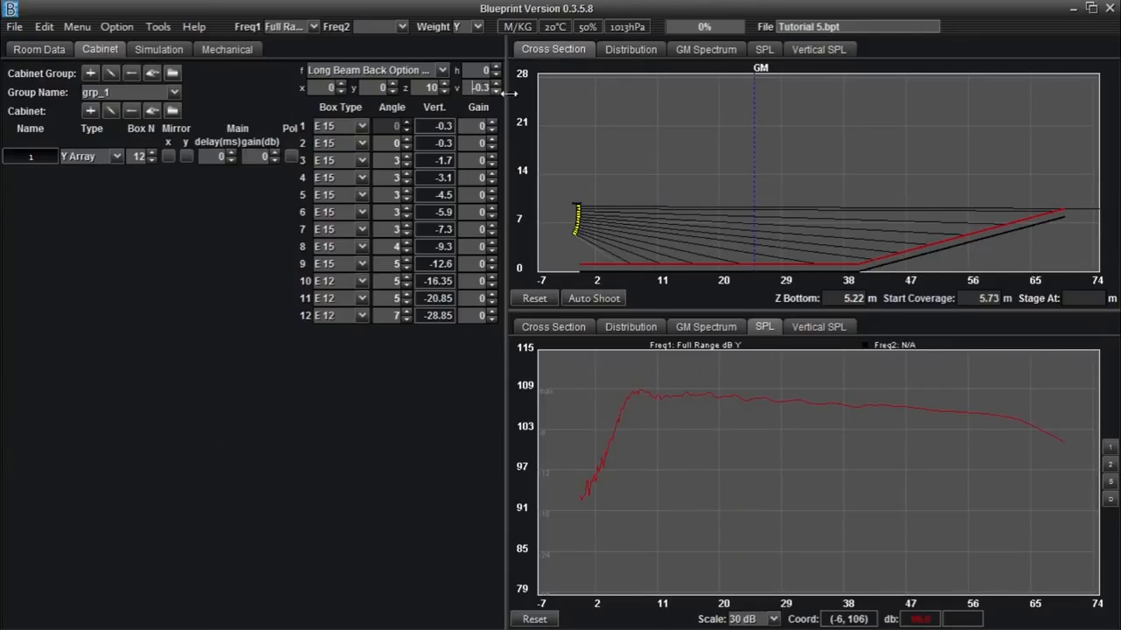
Step: Set the rigging frame's vertical angle to -25° and view the tilted array
type("-25")
key("Return")
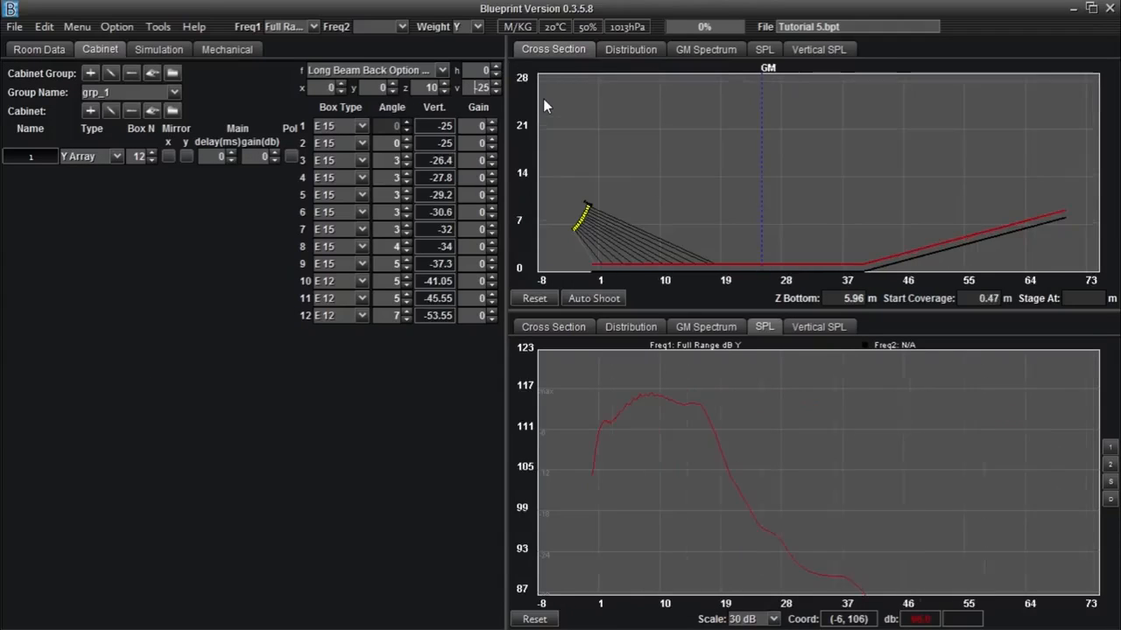
left_click(219, 51)
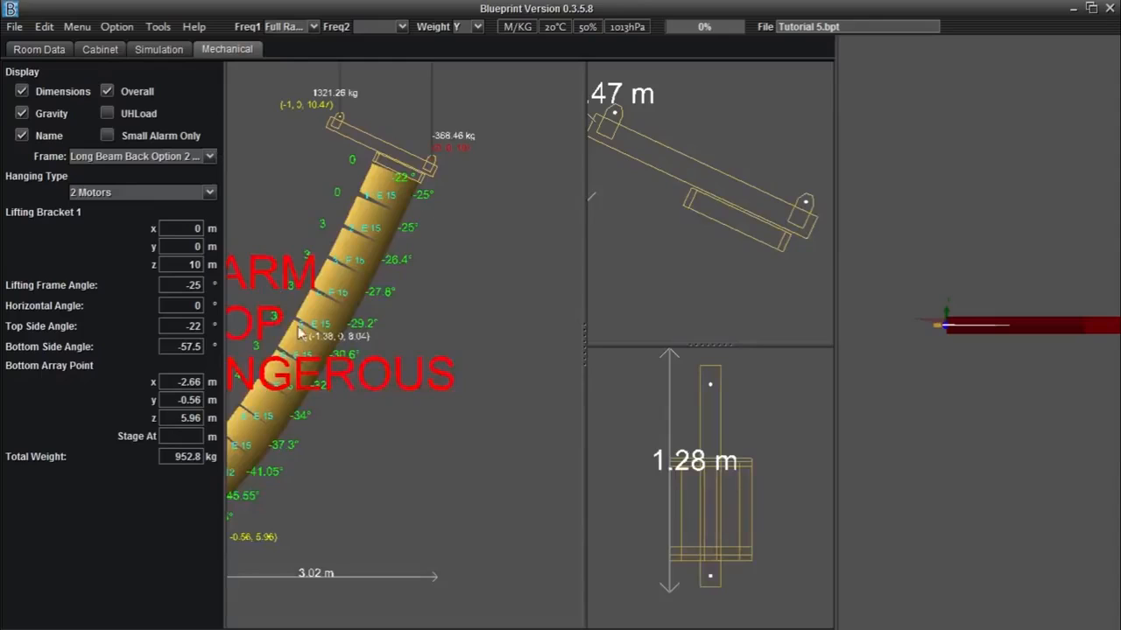
Step: Enable the Small Alarm Only display option
mouse_move(358, 400)
left_mouse_down()
mouse_move(417, 423)
mouse_move(492, 405)
left_mouse_up()
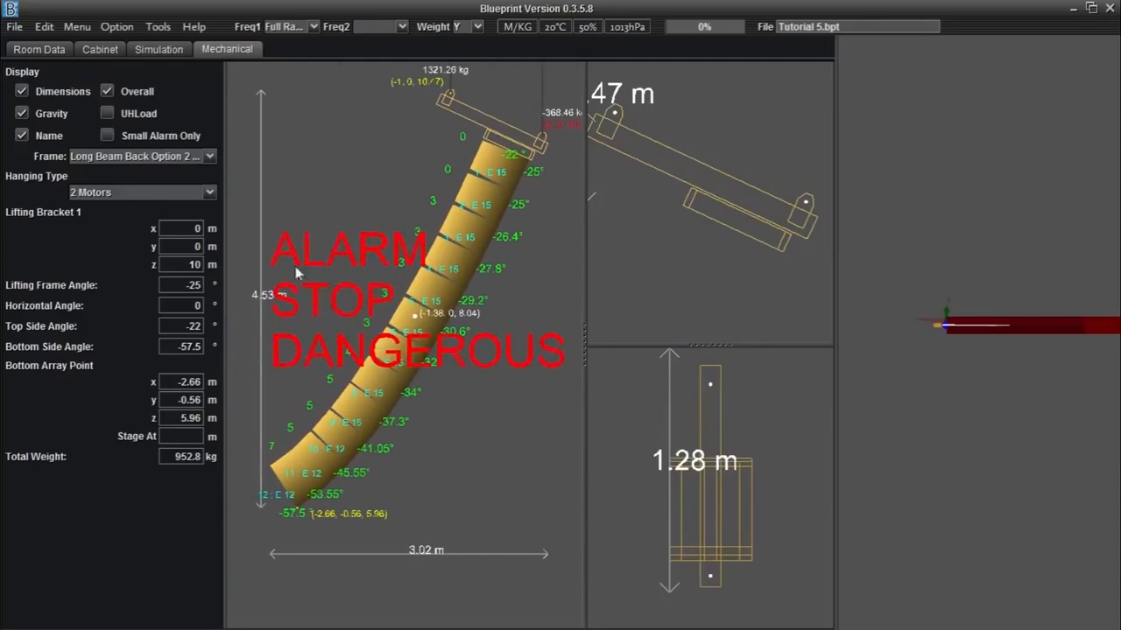
left_click(107, 134)
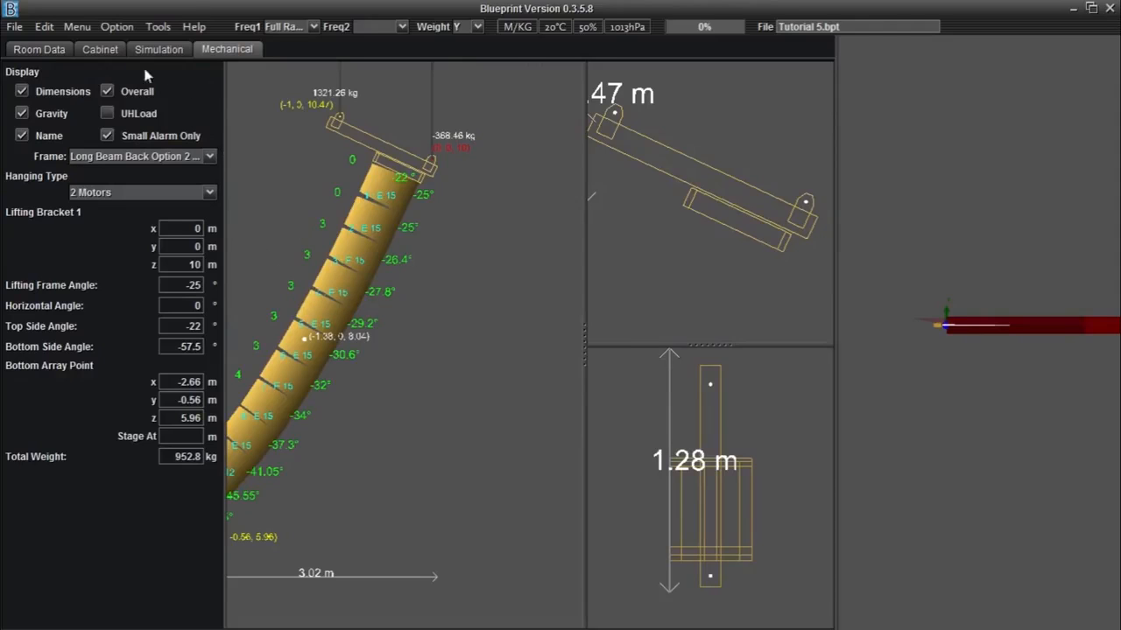
Step: Set the rigging frame's vertical angle back to -0.3° and return to the mechanical view
left_click(102, 48)
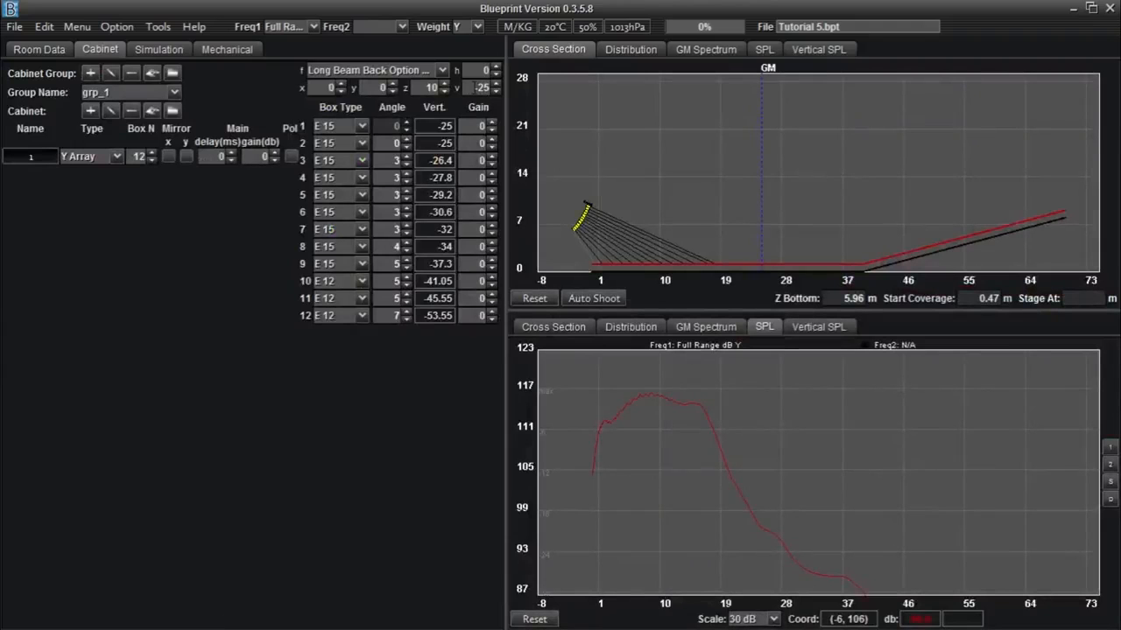
type("-0.3")
key("Return")
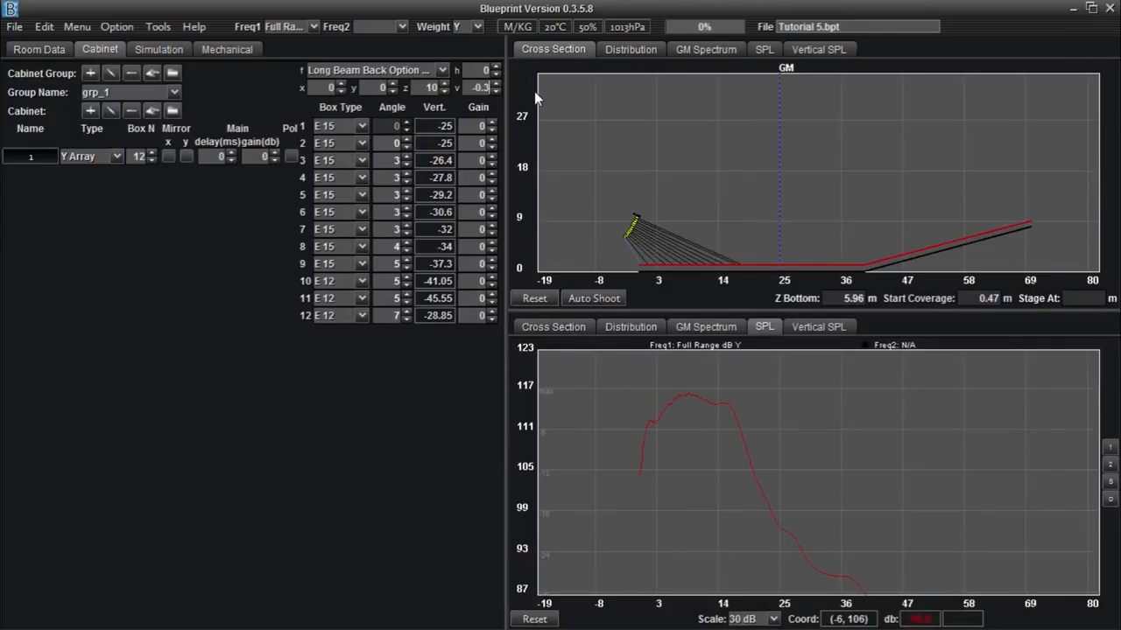
left_click(227, 50)
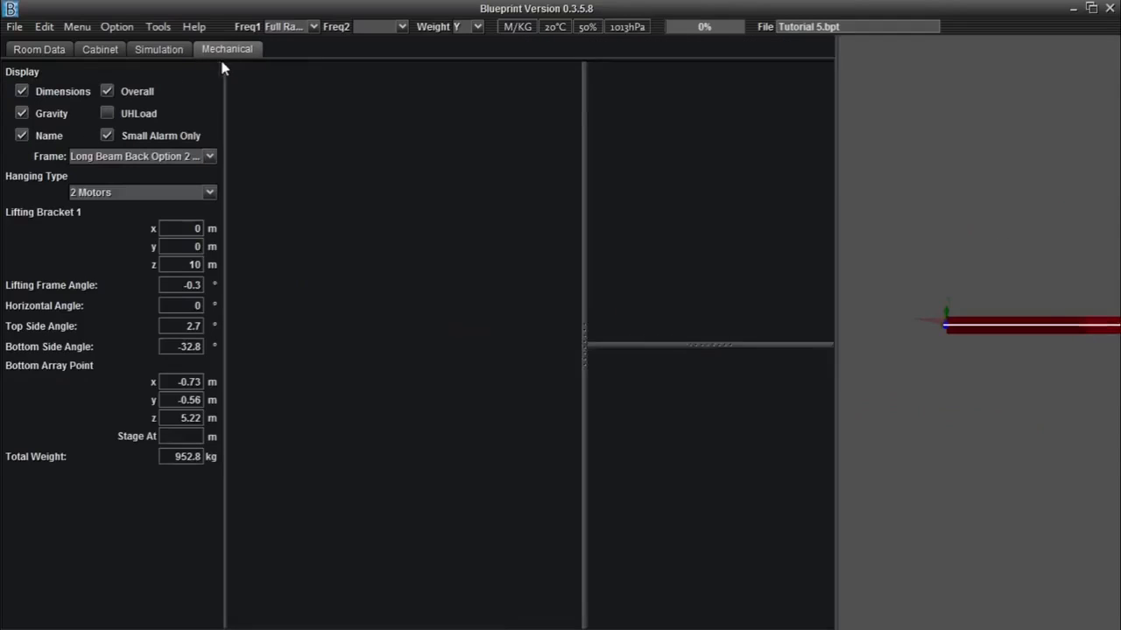
Step: Browse the Frame and Hanging Type lists, keeping Long Beam Back Option 2 and 2 Motors
left_click(211, 157)
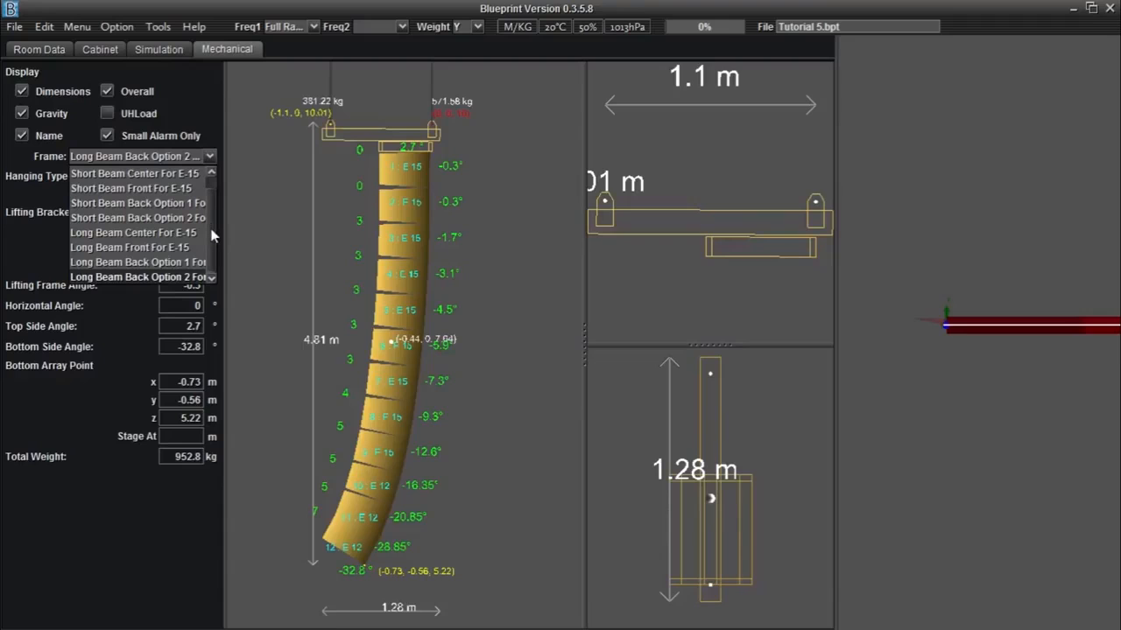
scroll(213, 203, "up", 1)
scroll(212, 203, "down", 1)
left_click(210, 161)
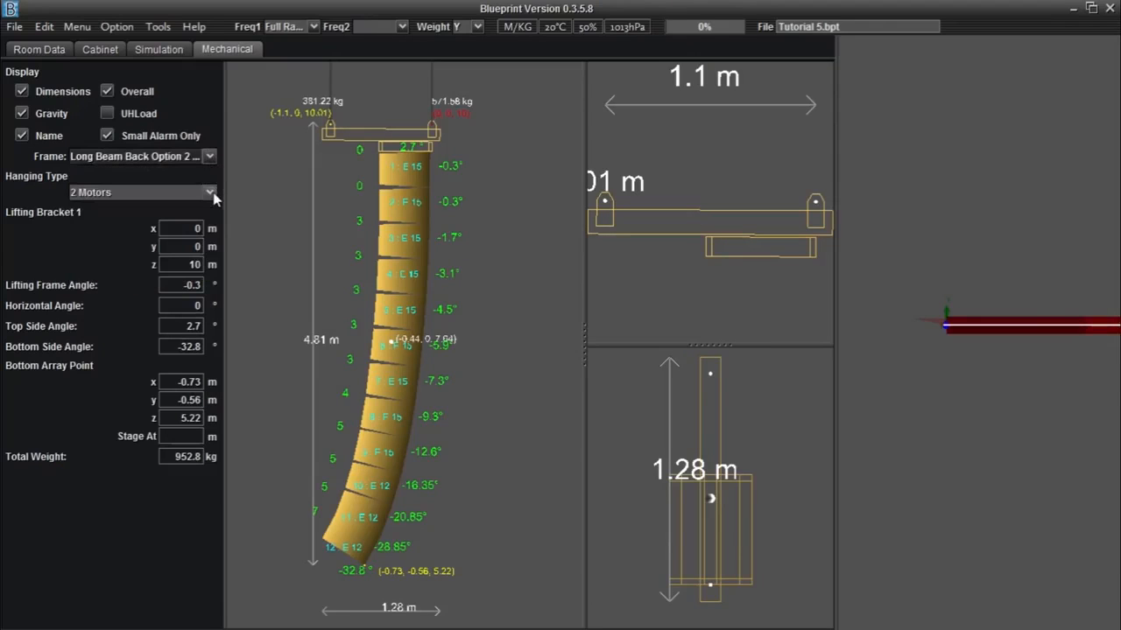
left_click(210, 193)
left_click(211, 192)
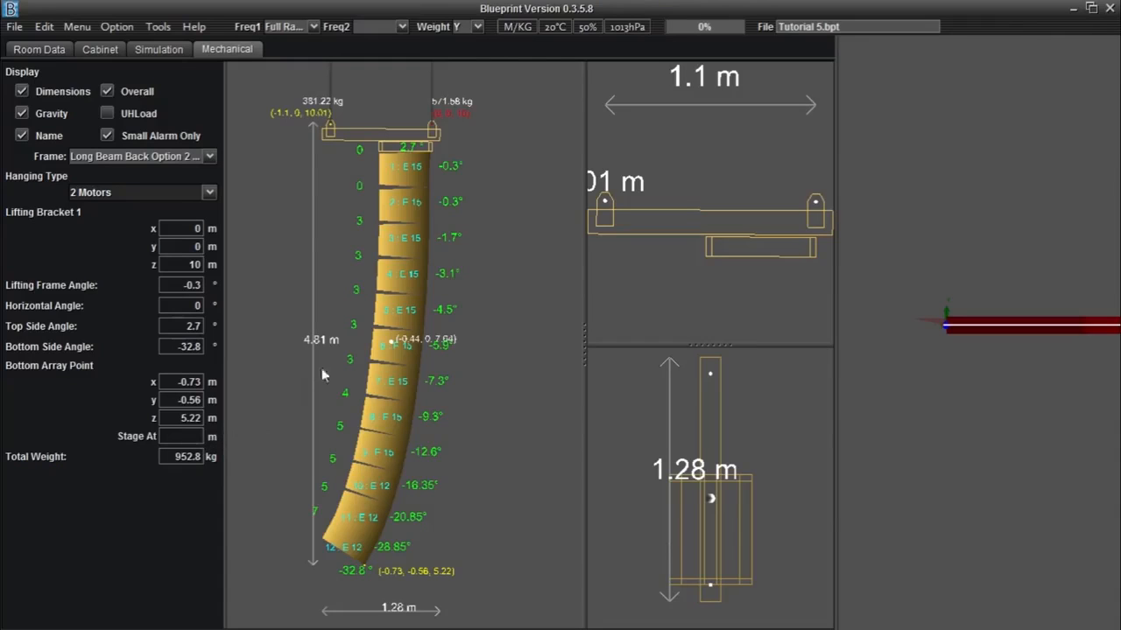
Step: Zoom and pan the side, top and front views to examine the frame, loads and array angles
scroll(327, 363, "up", 5)
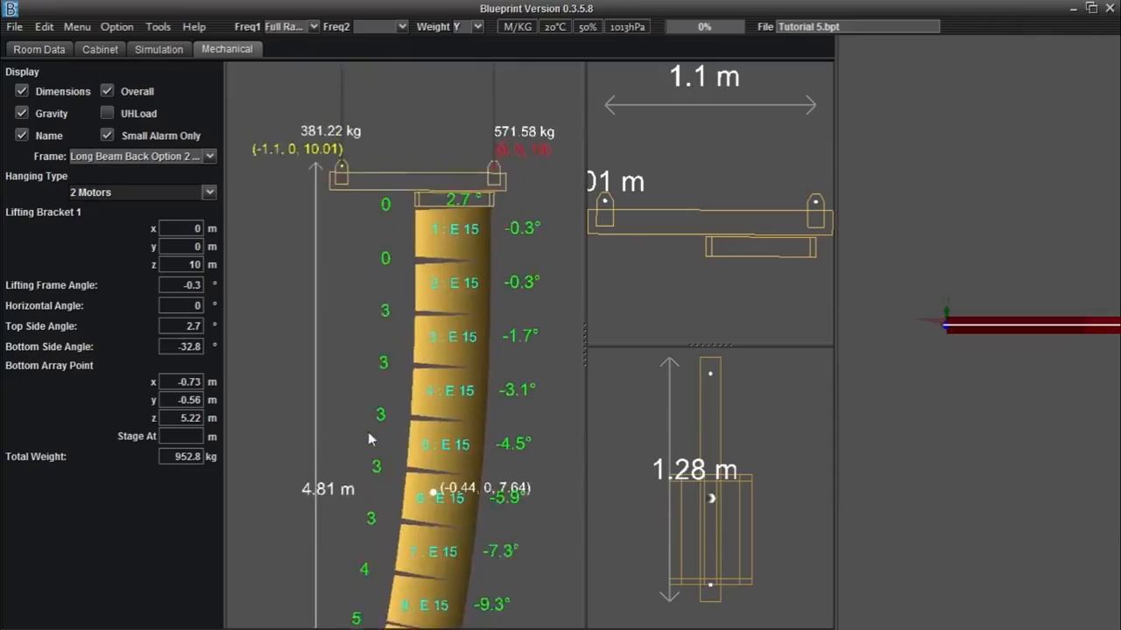
left_click_drag(368, 431, 368, 458)
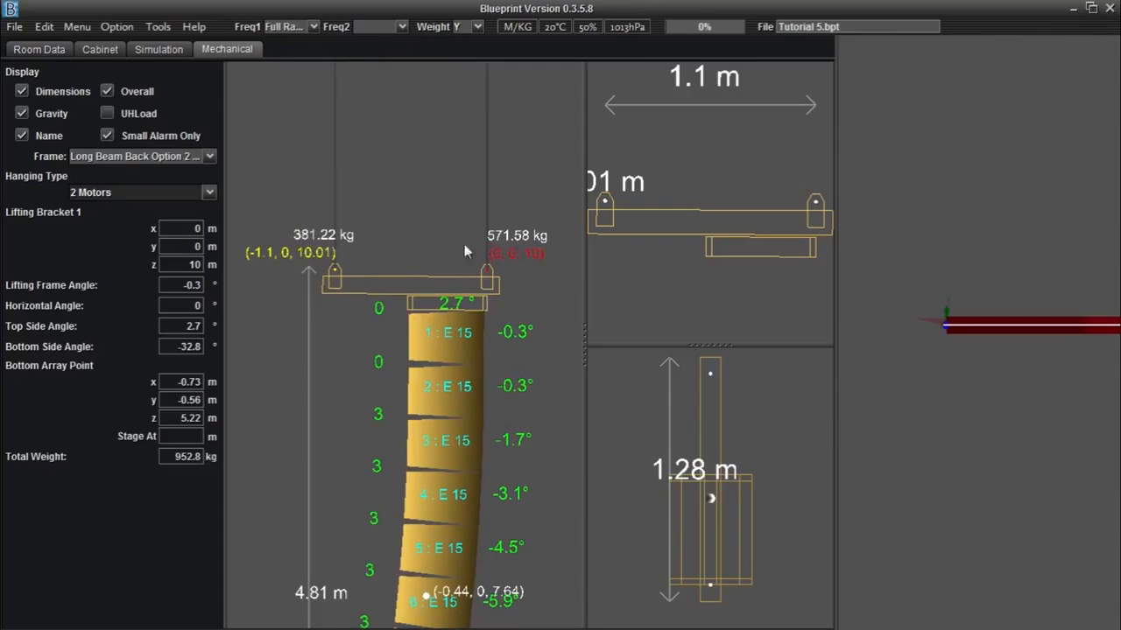
scroll(399, 371, "down", 2)
left_click_drag(378, 411, 368, 365)
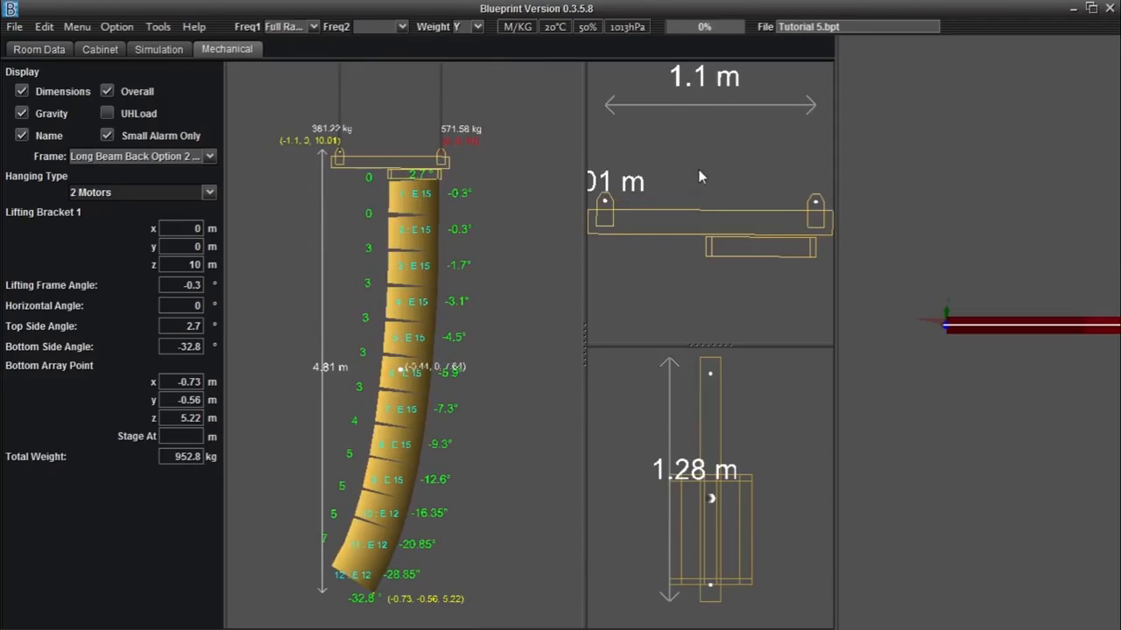
scroll(699, 172, "down", 2)
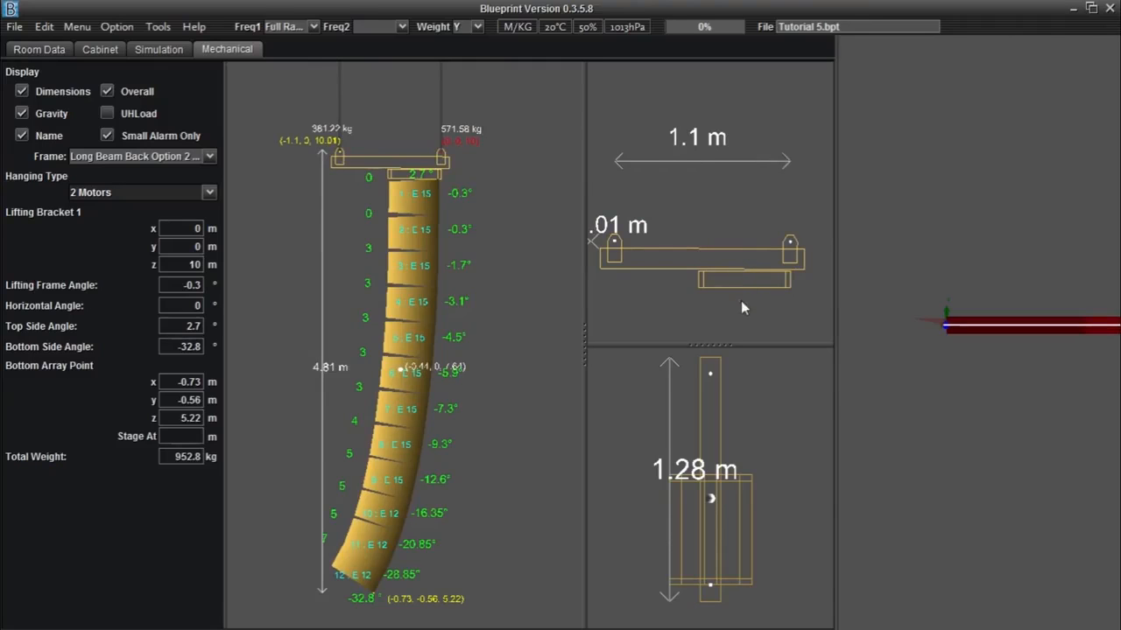
left_click_drag(479, 458, 480, 350)
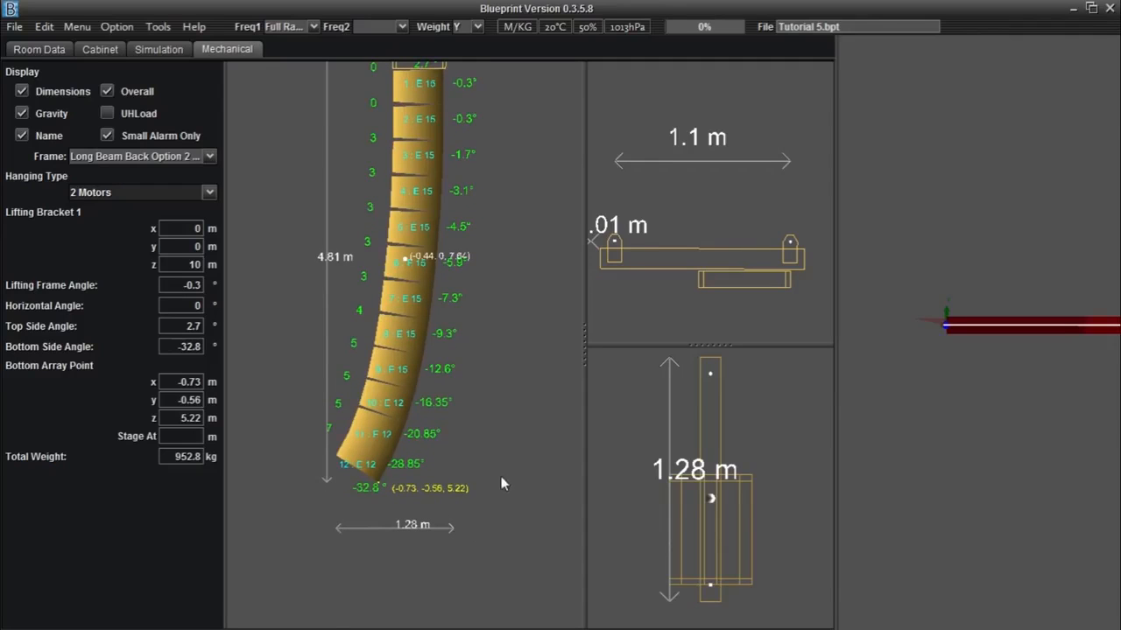
left_click_drag(434, 467, 443, 570)
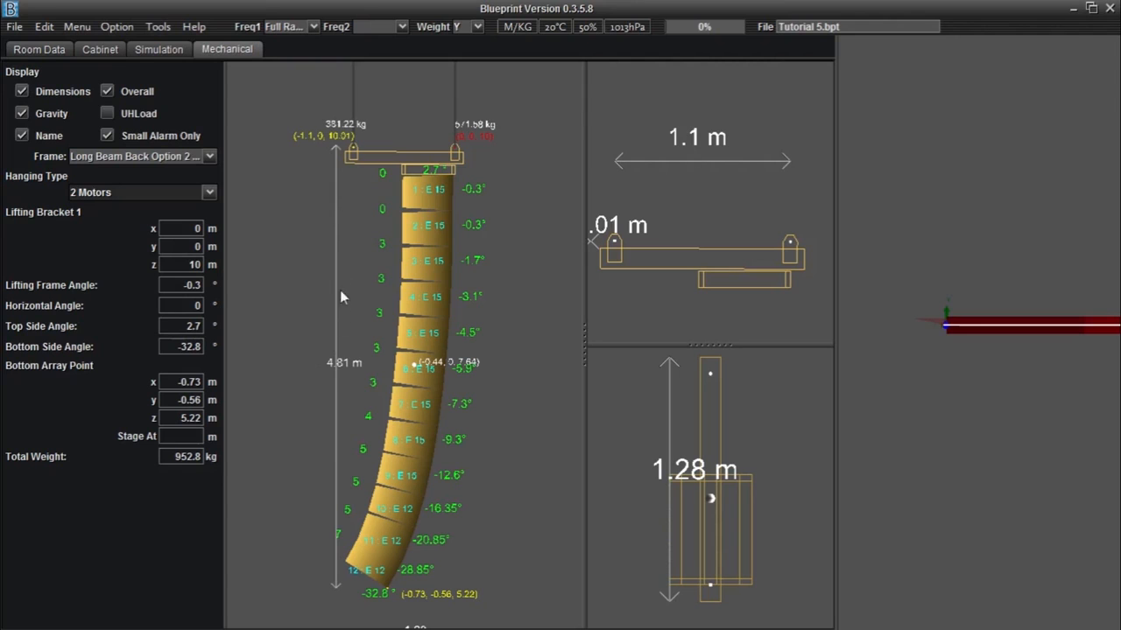
left_click_drag(646, 560, 642, 422)
scroll(676, 441, "down", 2)
left_click_drag(711, 490, 708, 509)
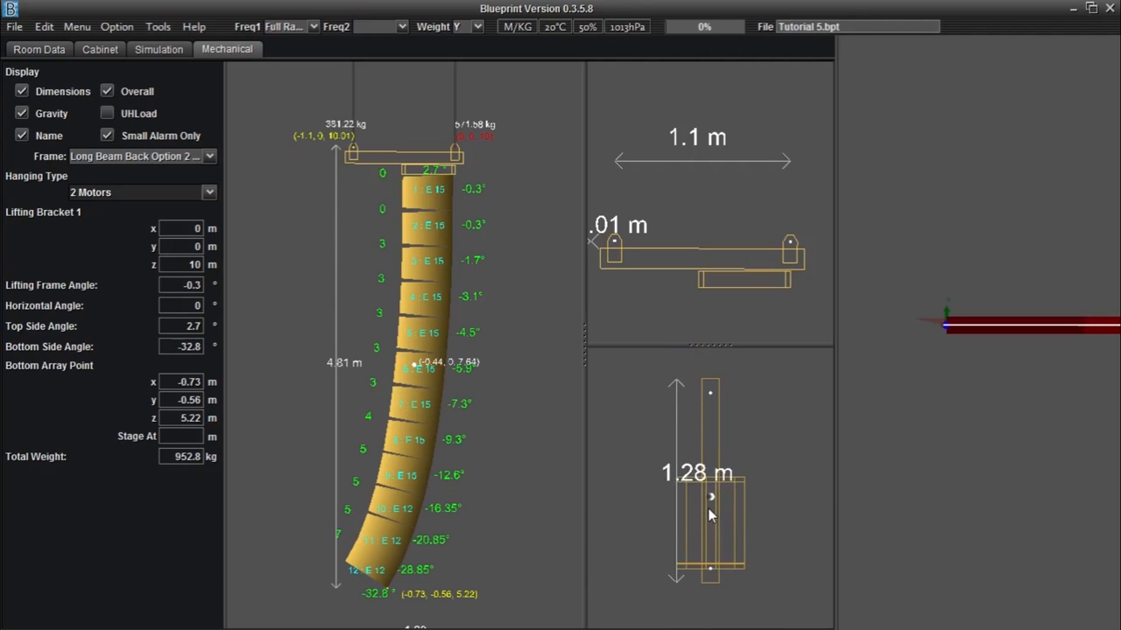